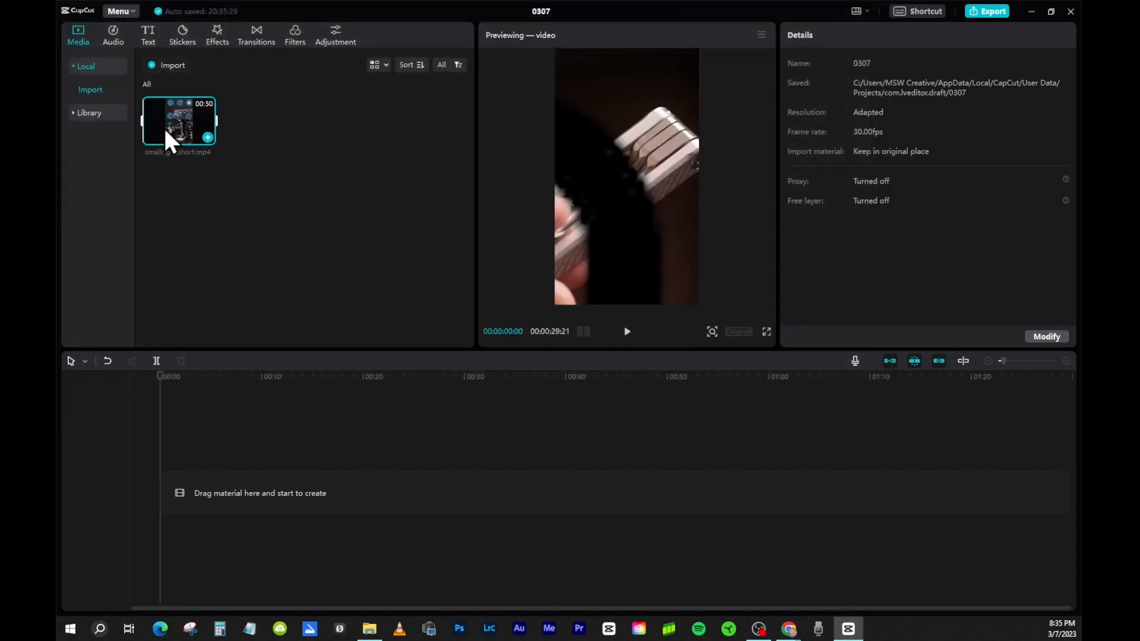
# Step: Place the imported video clip on the timeline and return the playhead to its start
pyautogui.moveTo(178, 133); pyautogui.dragTo(166, 493)
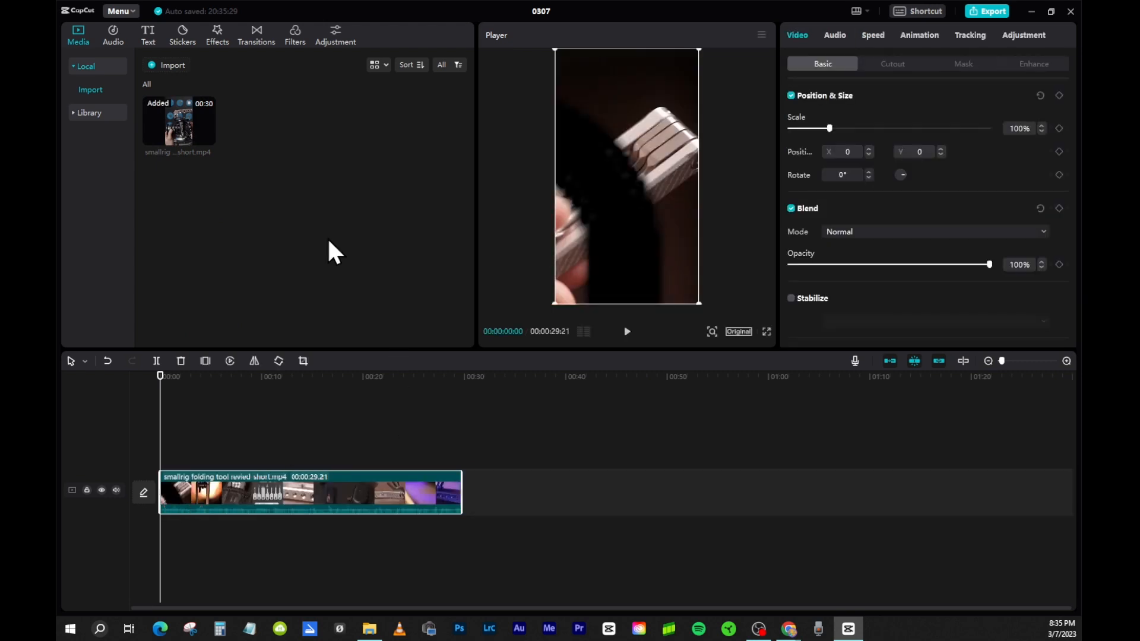
pyautogui.moveTo(196, 379); pyautogui.dragTo(161, 378)
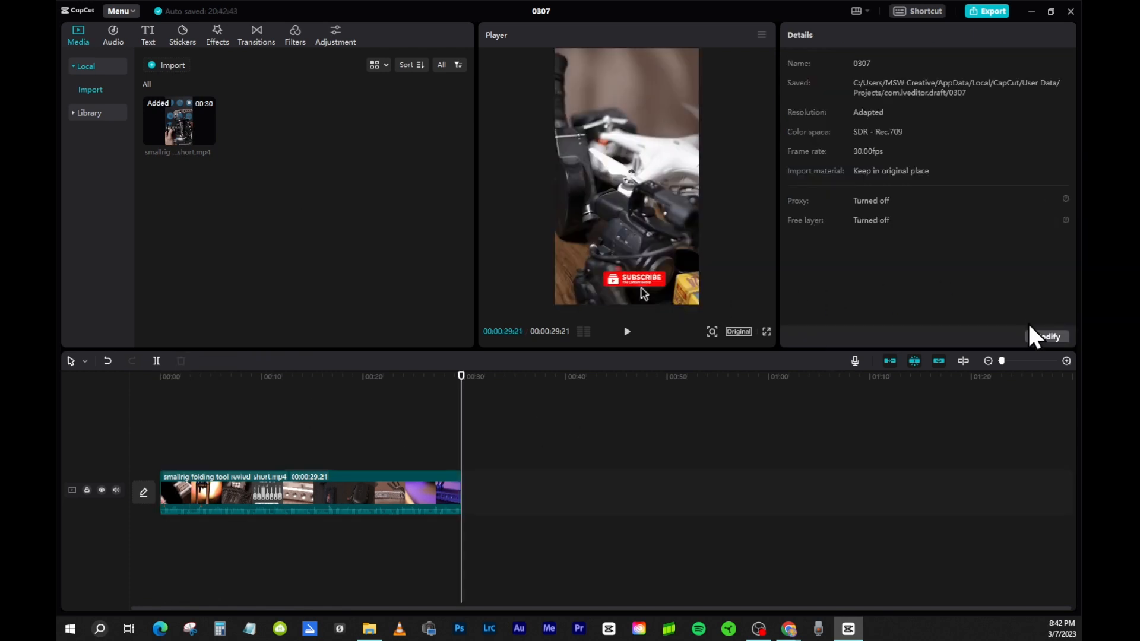
# Step: Turn on the proxy in the project's performance settings with a resolution of 720P
pyautogui.click(1035, 334)
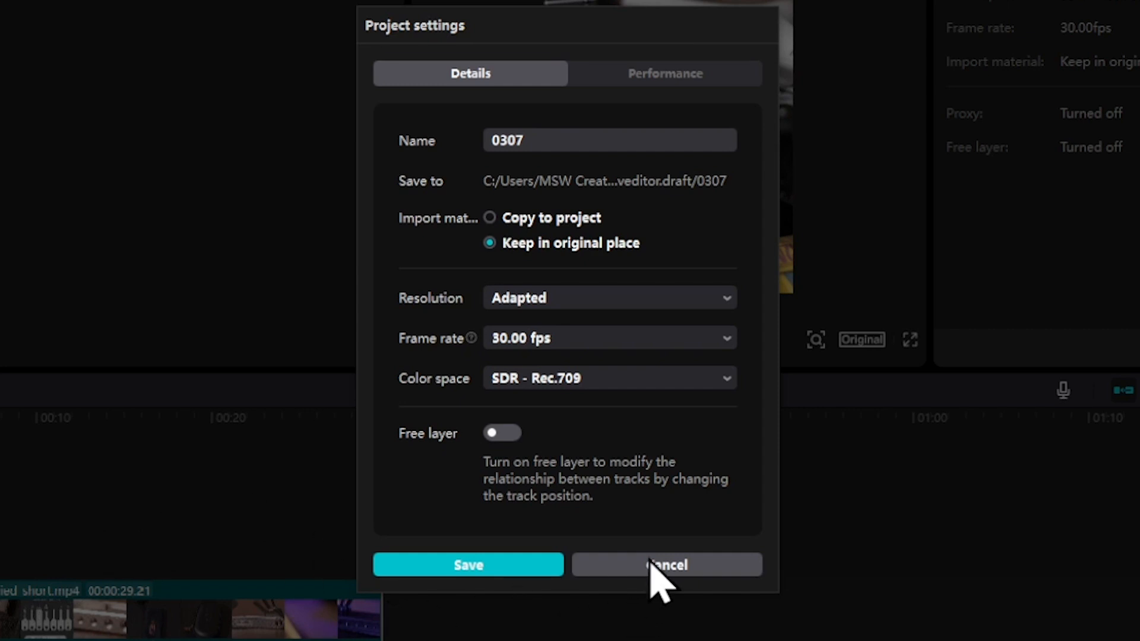
pyautogui.click(652, 70)
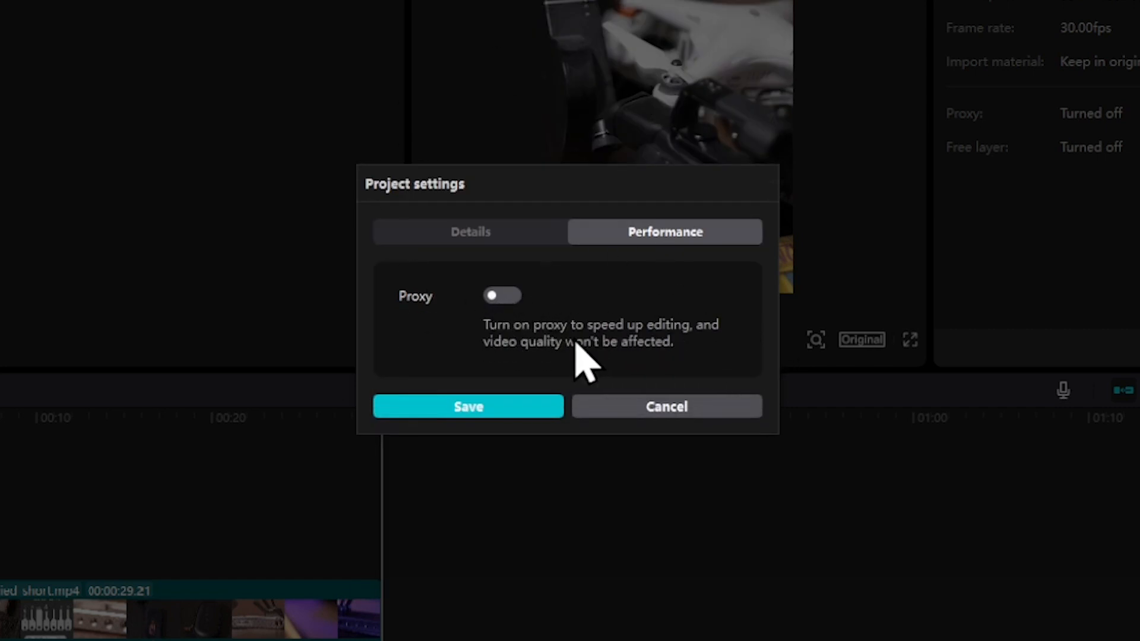
pyautogui.click(502, 296)
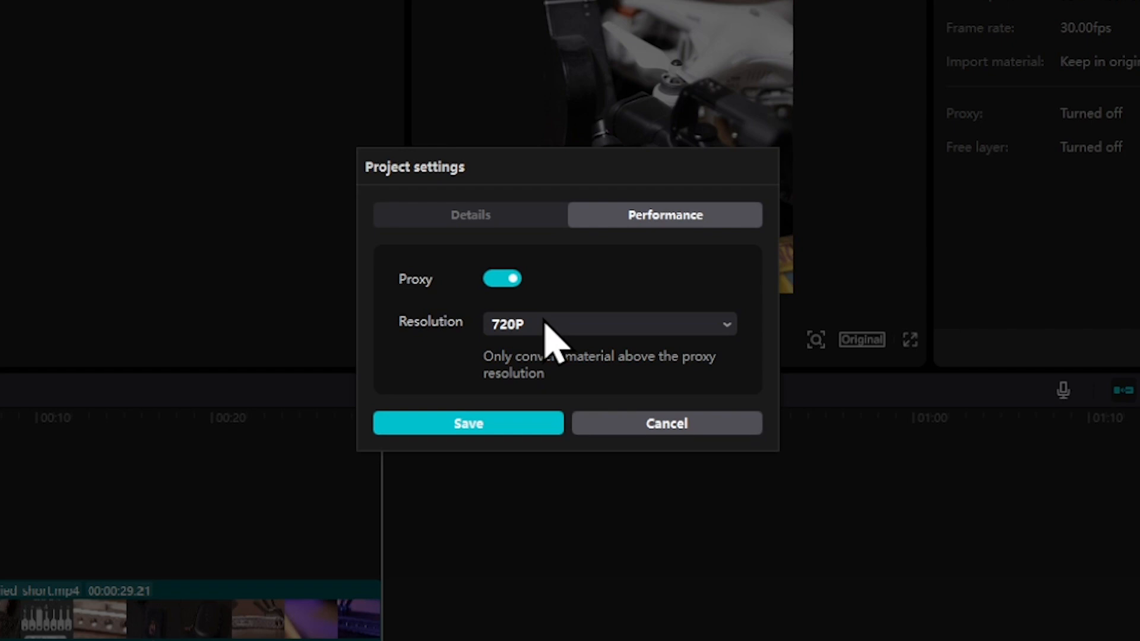
pyautogui.click(549, 326)
pyautogui.click(595, 305)
pyautogui.click(509, 330)
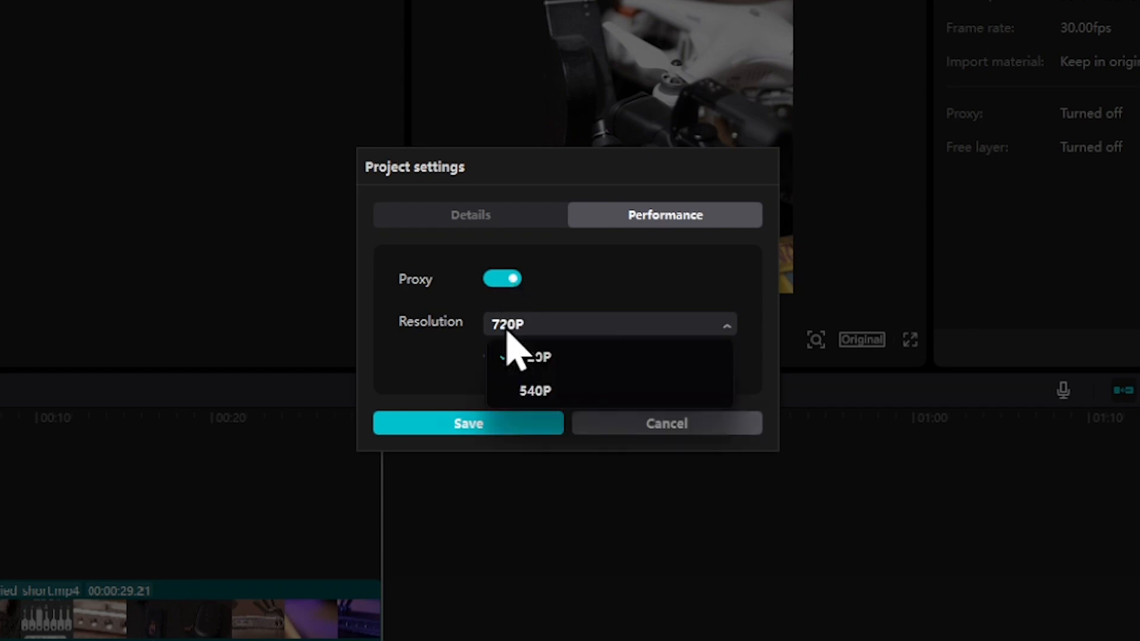
pyautogui.click(558, 329)
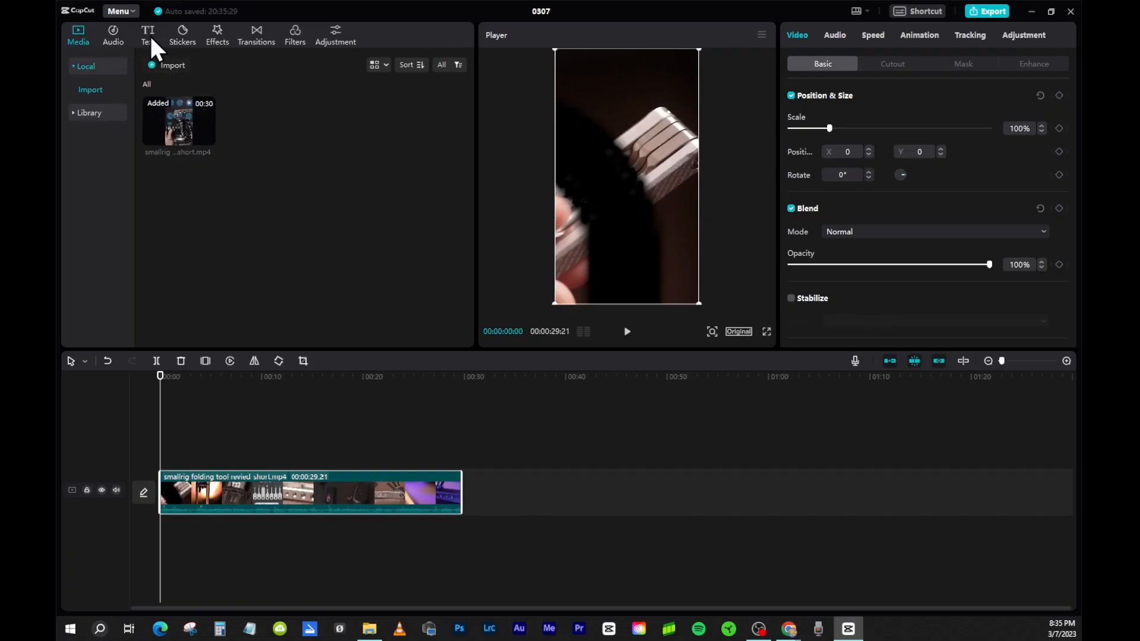
# Step: Generate English auto captions for the video and move the playhead to the caption at 00:00:06:29
pyautogui.click(149, 37)
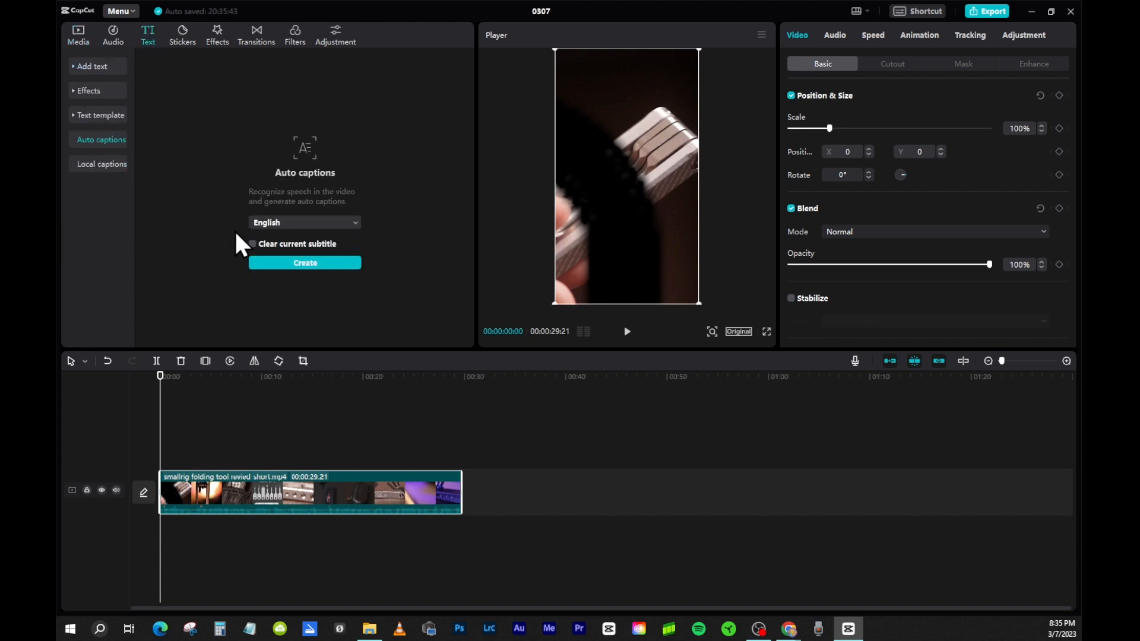
pyautogui.click(280, 263)
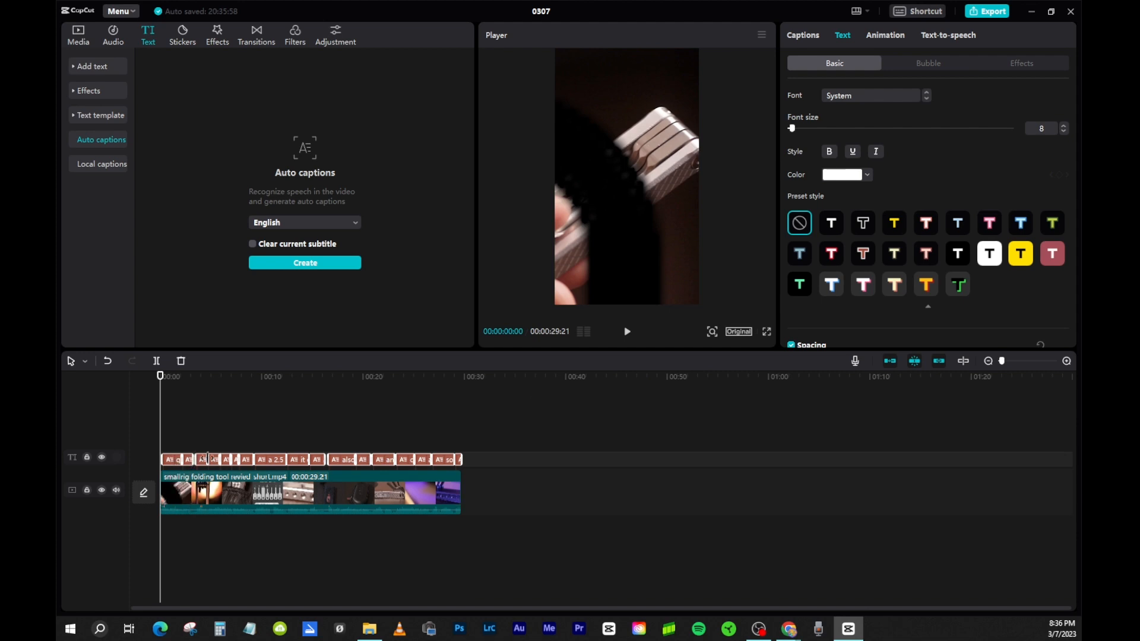
pyautogui.moveTo(172, 376); pyautogui.dragTo(232, 378)
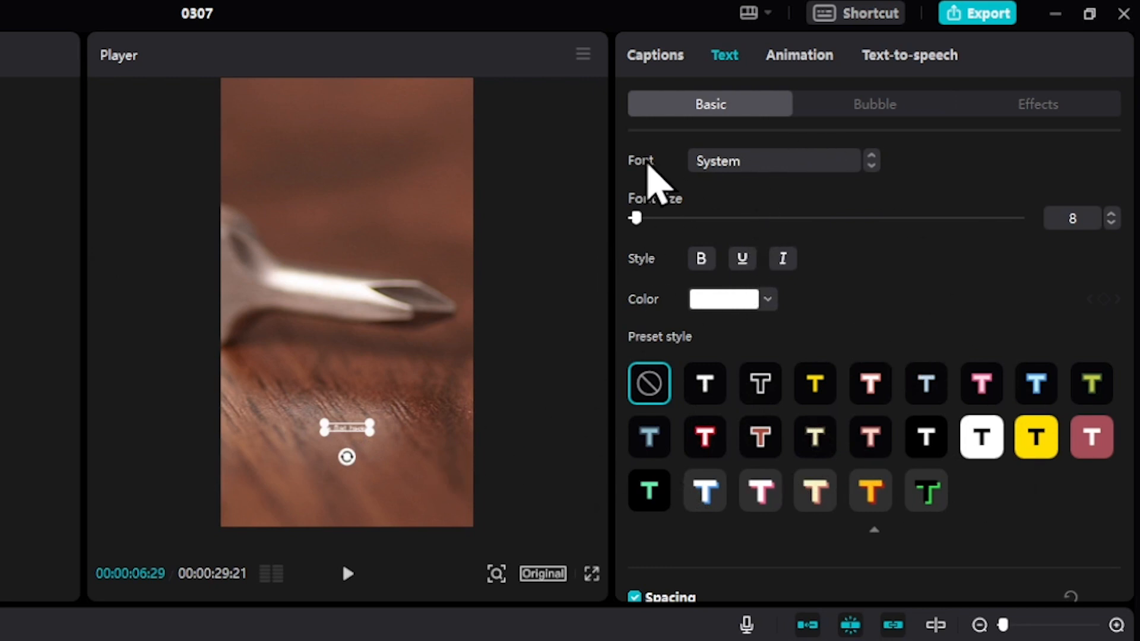
# Step: Set the font of all the captions to AvenirNext
pyautogui.click(724, 157)
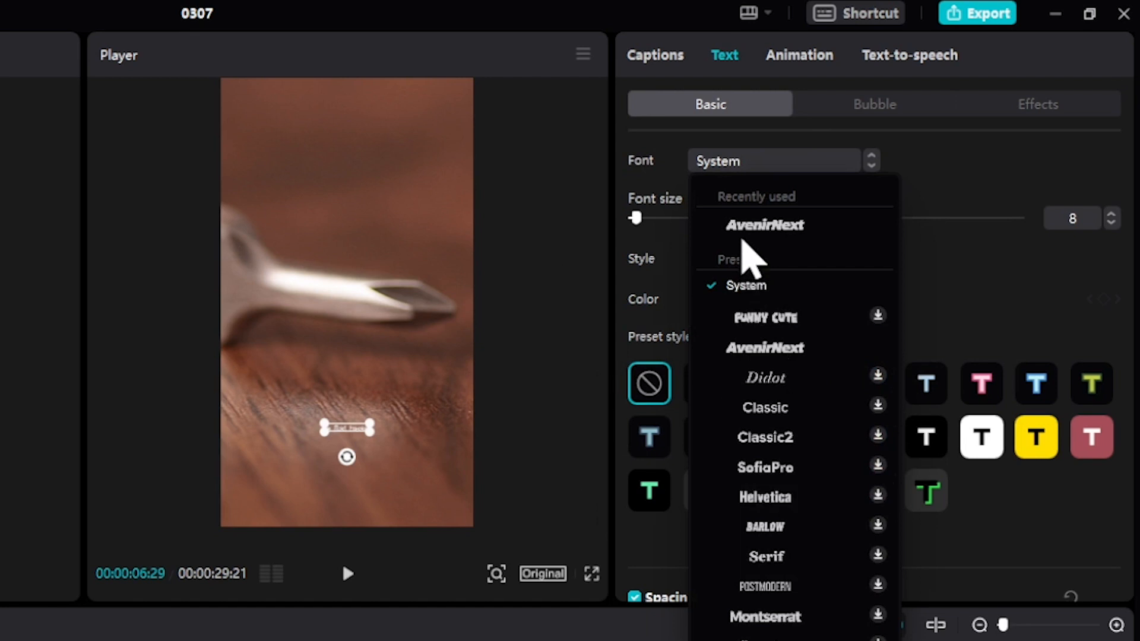
pyautogui.click(747, 233)
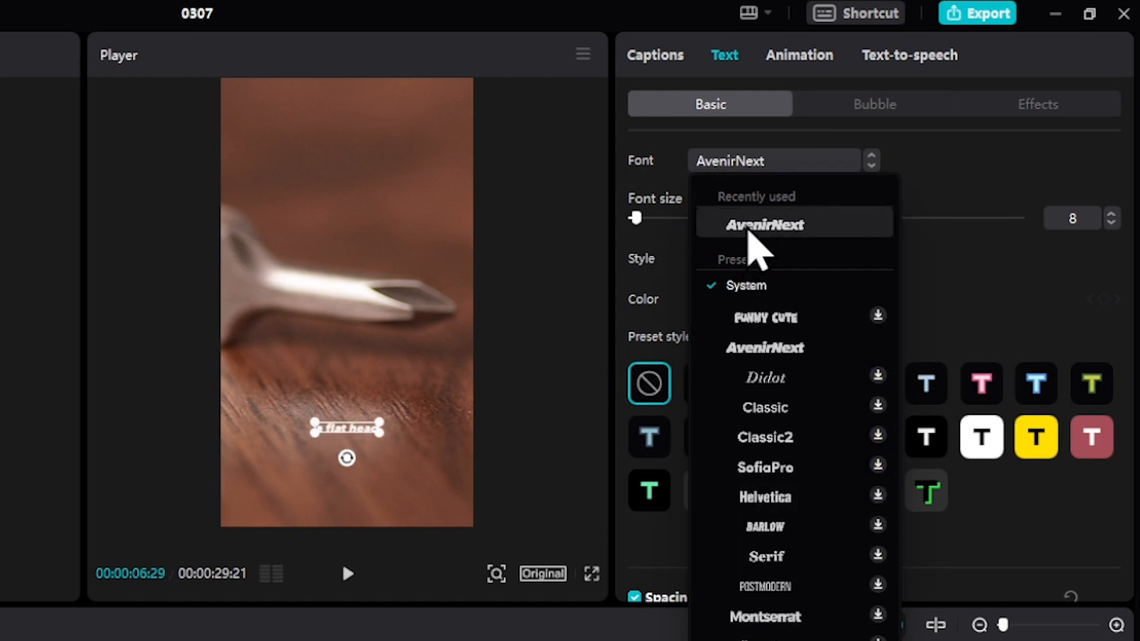
pyautogui.click(747, 238)
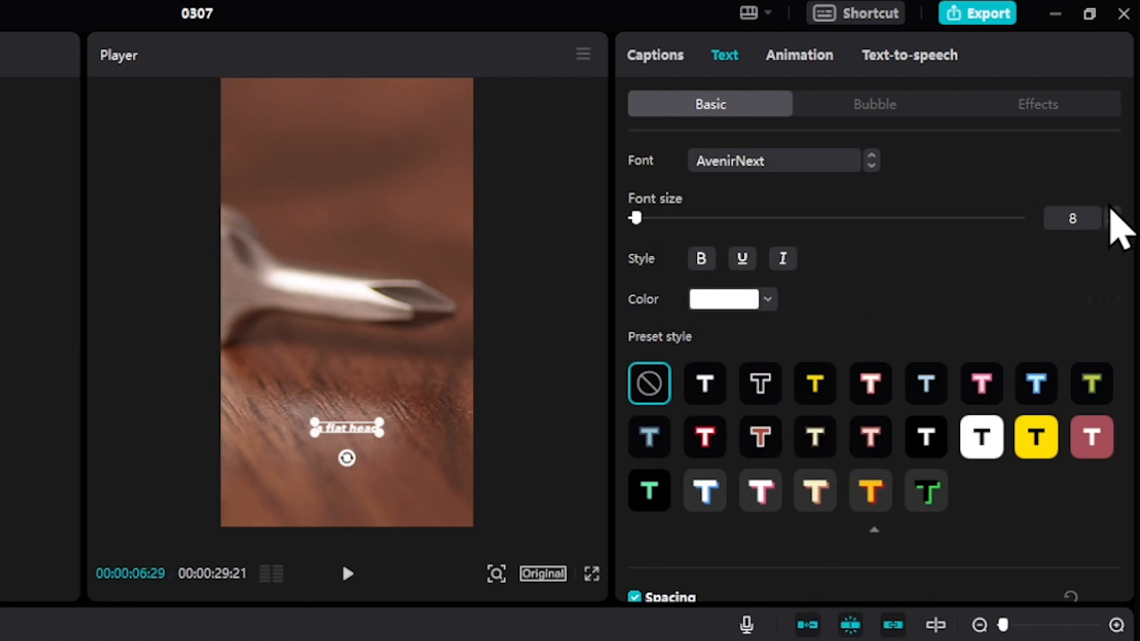
# Step: Set the font size of the captions to 15
pyautogui.click(1110, 214)
pyautogui.click(1110, 214)
pyautogui.click(1111, 215)
pyautogui.click(1112, 215)
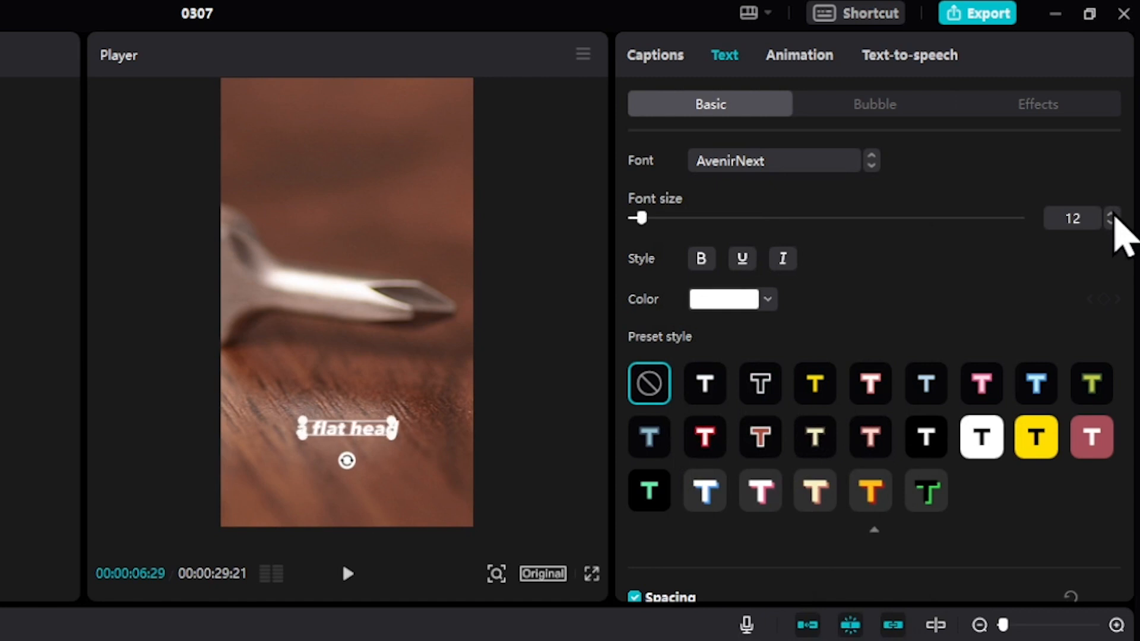
pyautogui.click(1112, 215)
pyautogui.click(1111, 215)
pyautogui.click(1112, 215)
pyautogui.click(1111, 215)
pyautogui.click(1112, 214)
pyautogui.click(1111, 215)
pyautogui.click(1112, 214)
pyautogui.click(1111, 223)
pyautogui.click(1111, 224)
pyautogui.click(1110, 223)
pyautogui.click(1110, 223)
pyautogui.click(1111, 223)
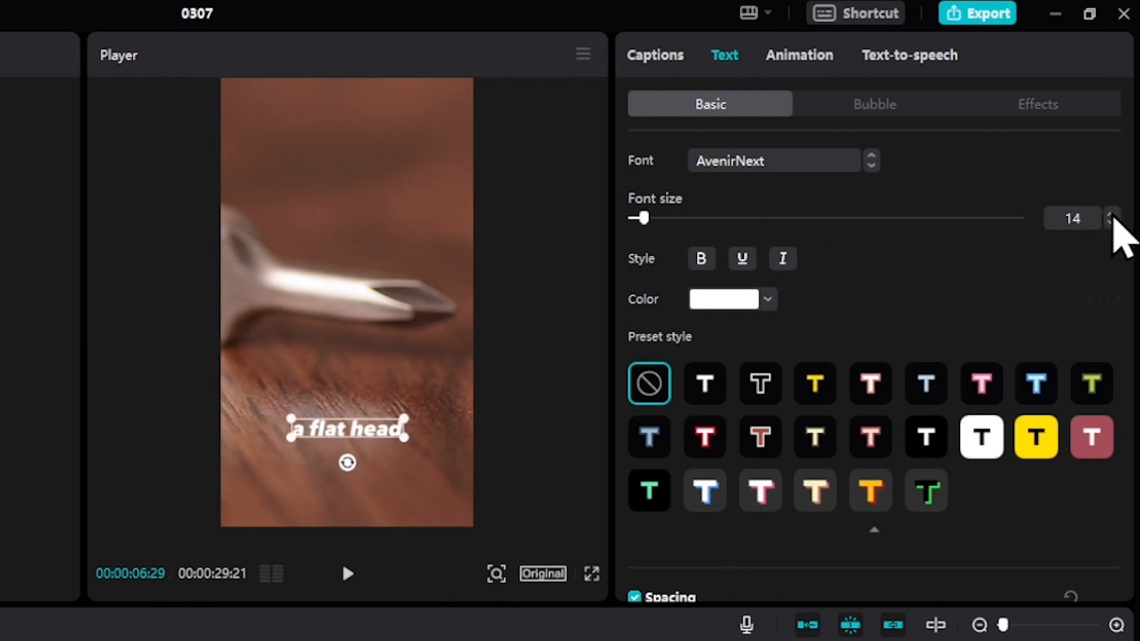
pyautogui.click(1111, 215)
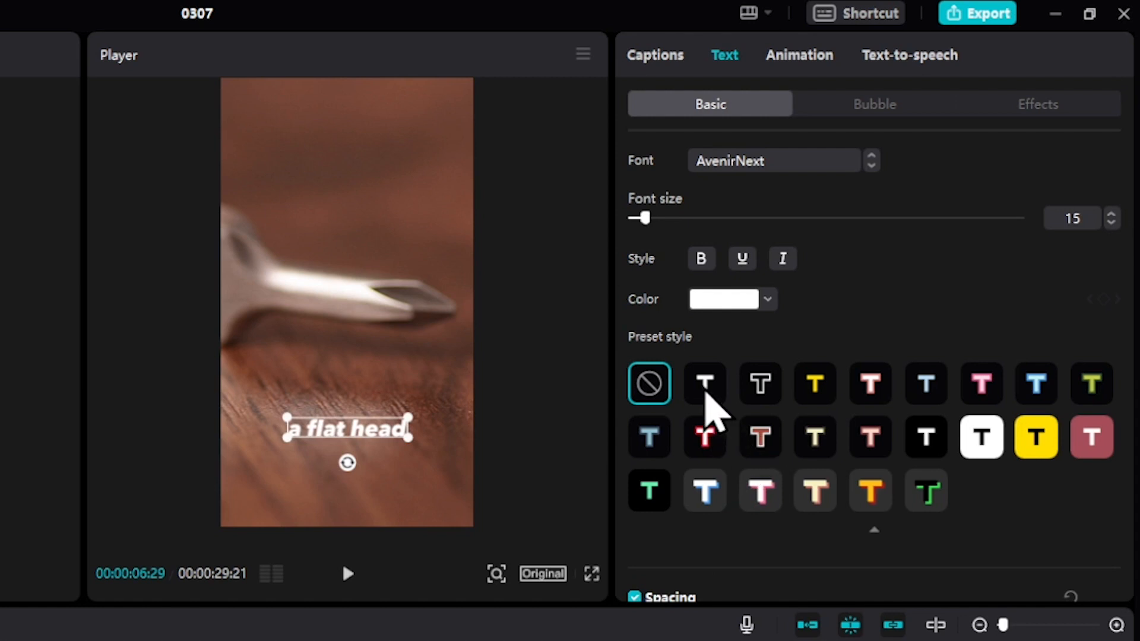
# Step: Try several preset styles on the captions and apply the one with black text on a yellow background
pyautogui.click(706, 393)
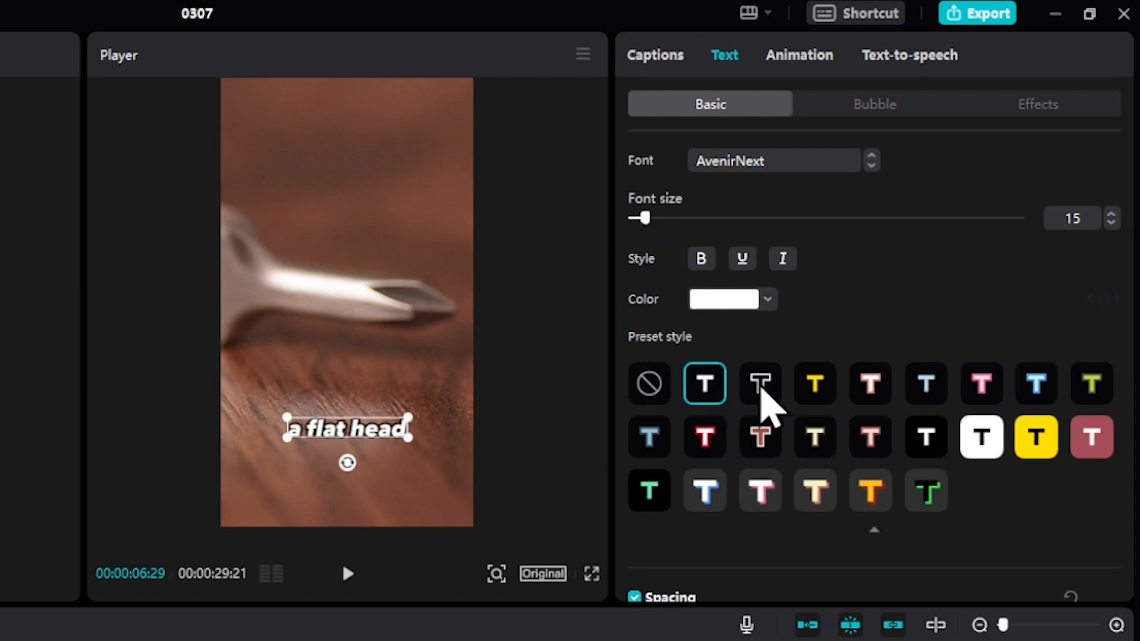
pyautogui.click(762, 397)
pyautogui.click(809, 386)
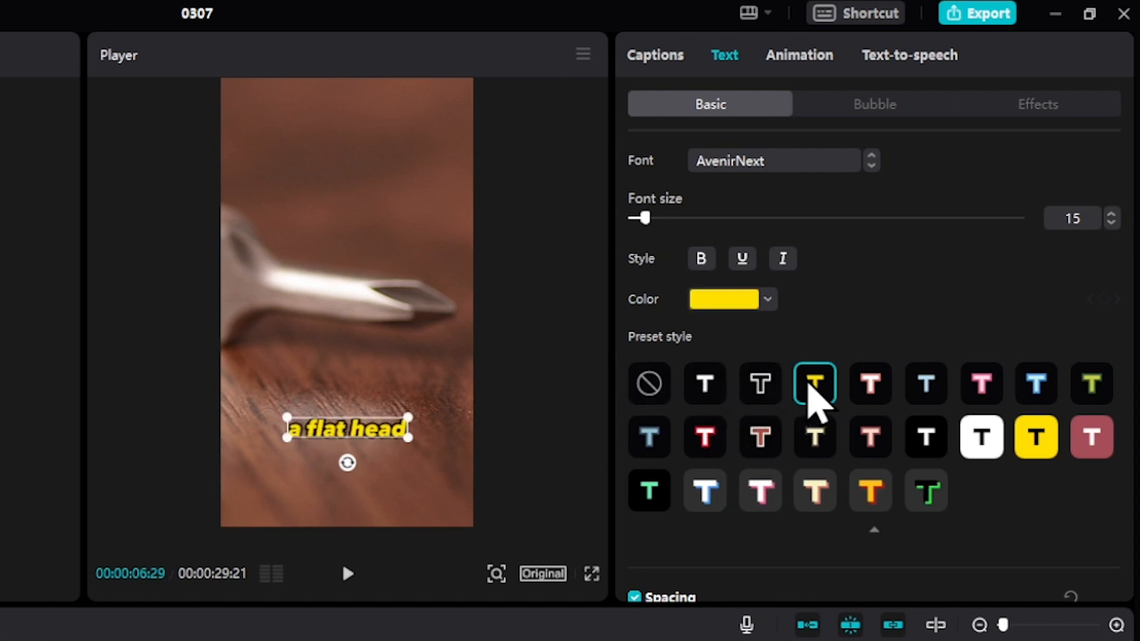
pyautogui.click(869, 389)
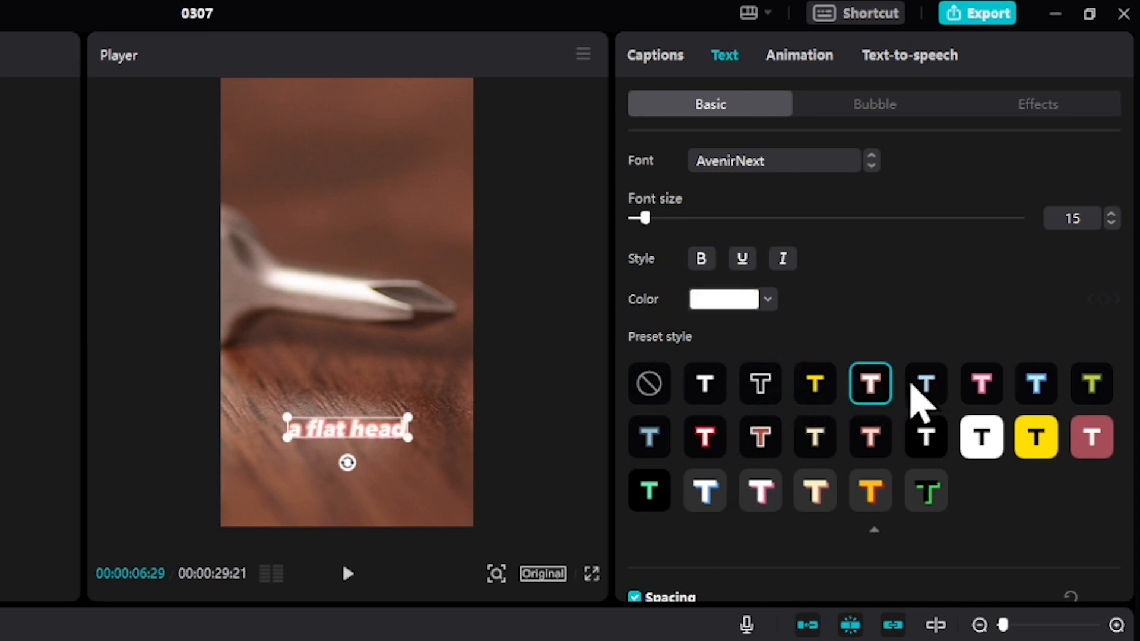
pyautogui.click(927, 384)
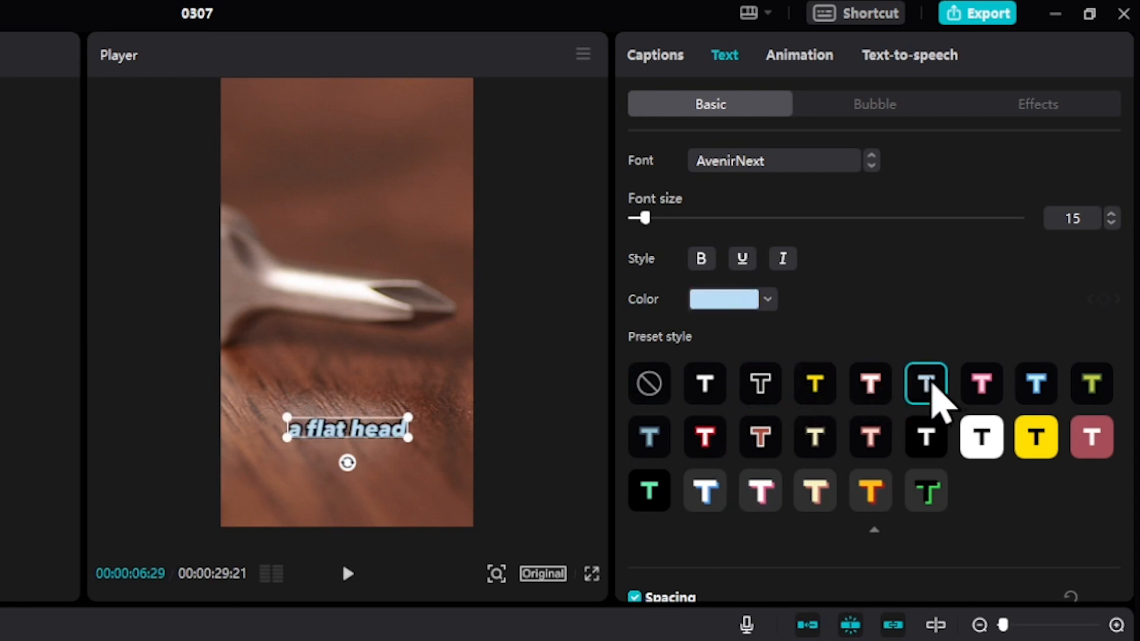
pyautogui.click(985, 385)
pyautogui.click(1081, 383)
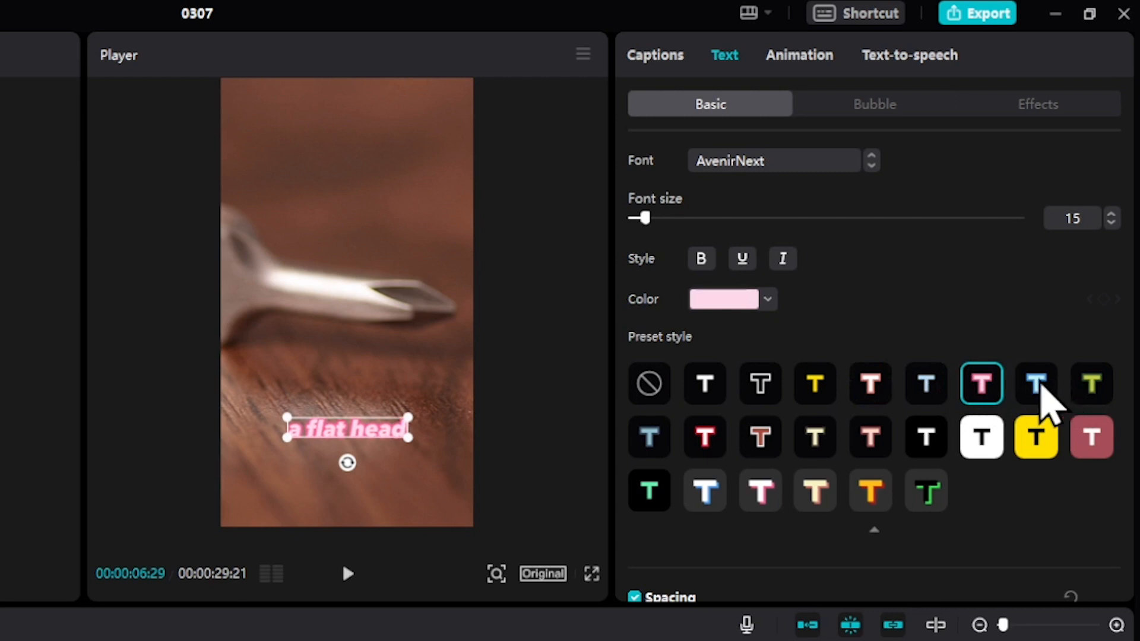
pyautogui.hotkey('ctrl', 'z')
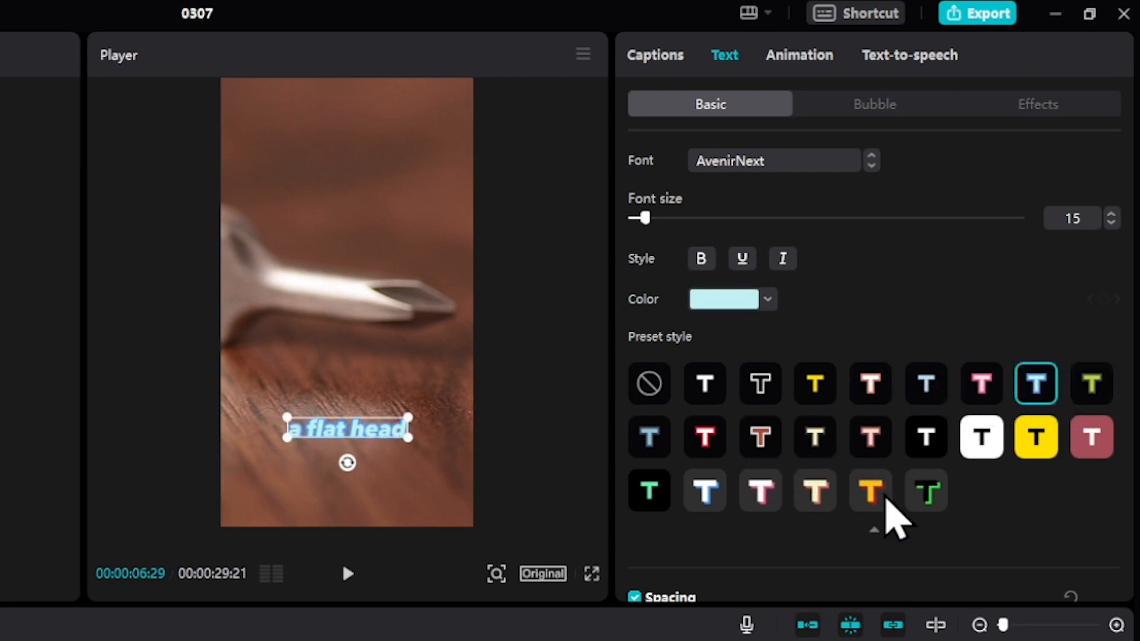
pyautogui.click(883, 497)
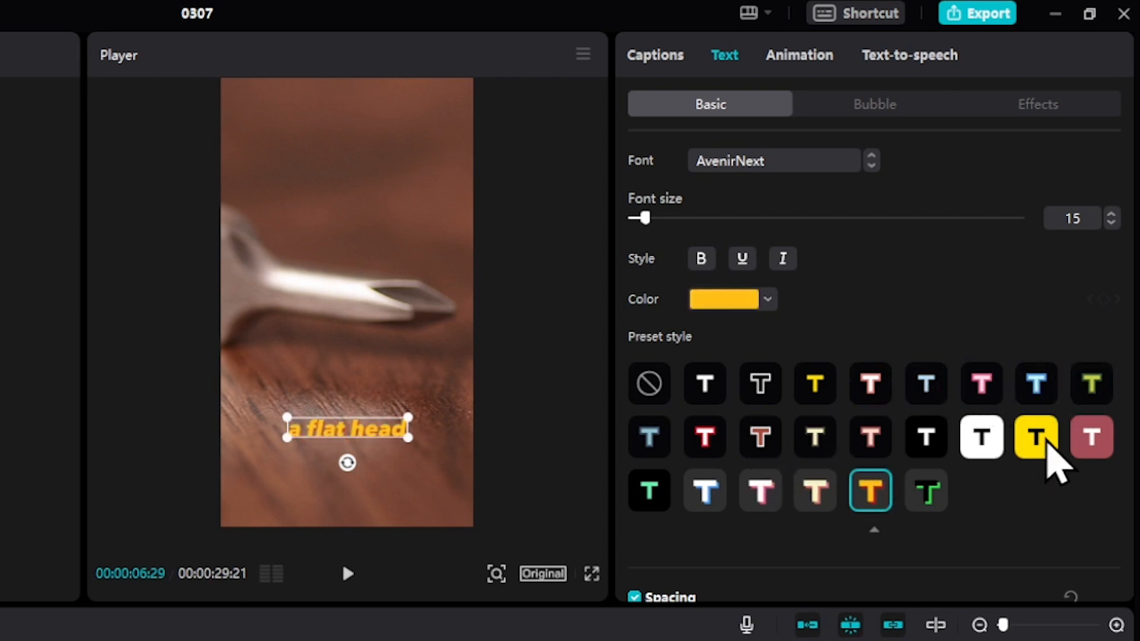
pyautogui.click(1045, 444)
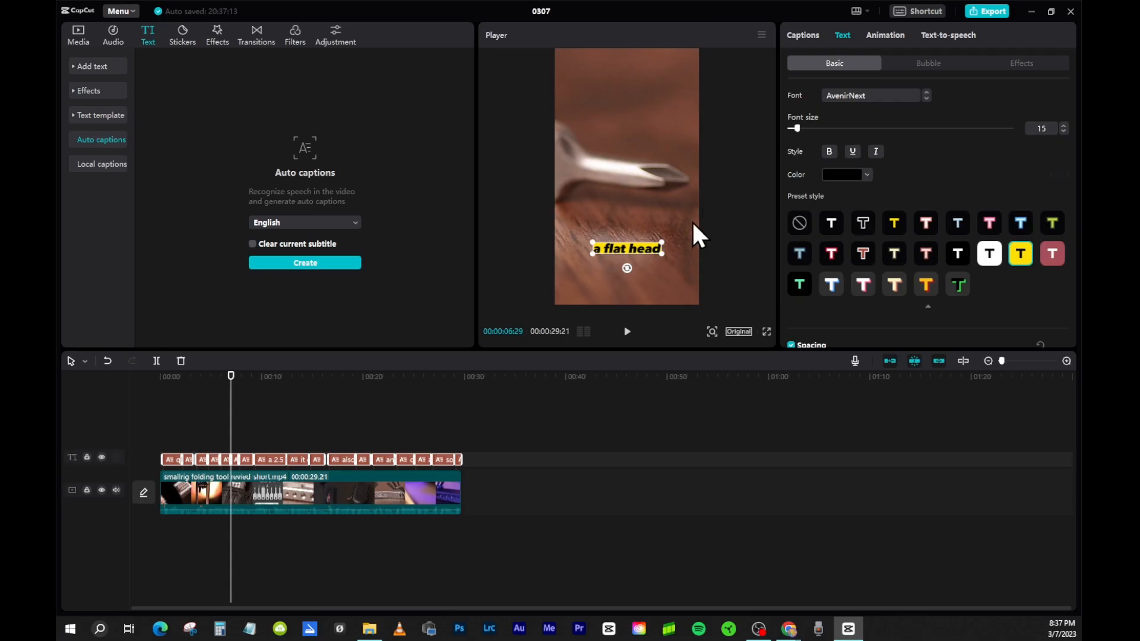
# Step: Review the captions along the timeline and correct the one near 19 seconds to read "it'll pass a TSA check"
pyautogui.moveTo(232, 378); pyautogui.dragTo(176, 378)
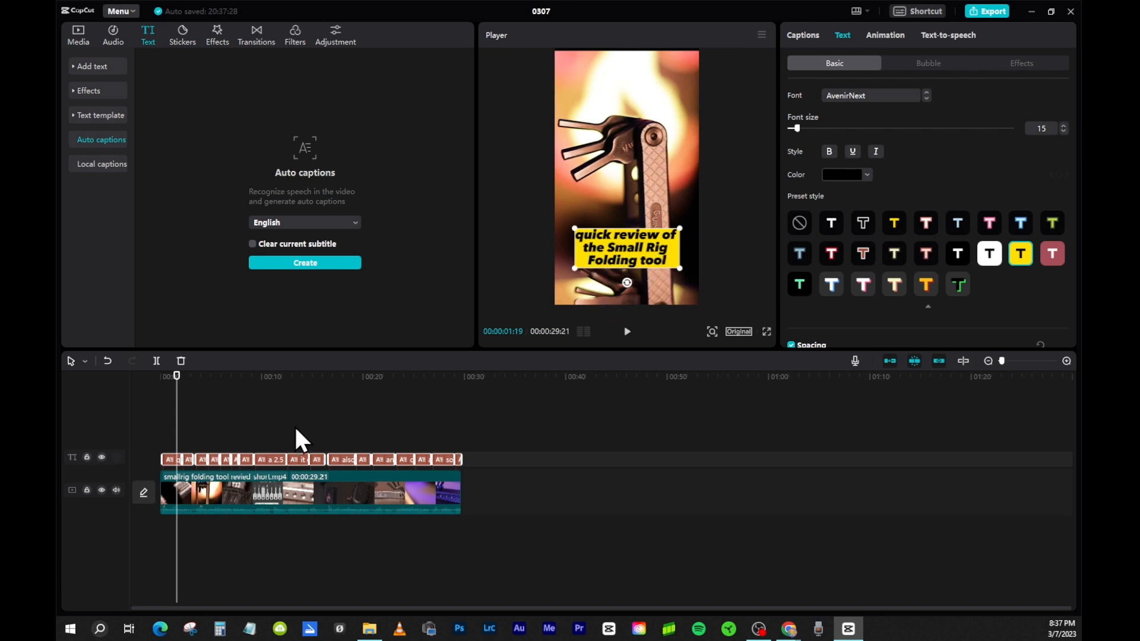
pyautogui.moveTo(176, 376); pyautogui.dragTo(361, 391)
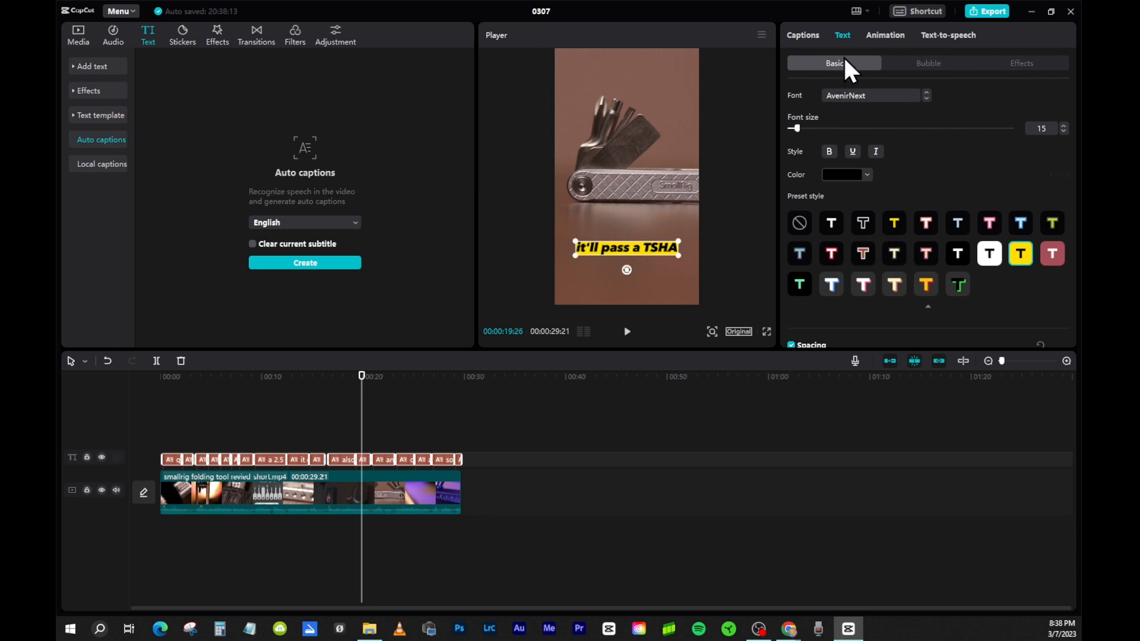
pyautogui.scroll(-5, 982, 174)
pyautogui.scroll(4, 992, 237)
pyautogui.click(393, 467)
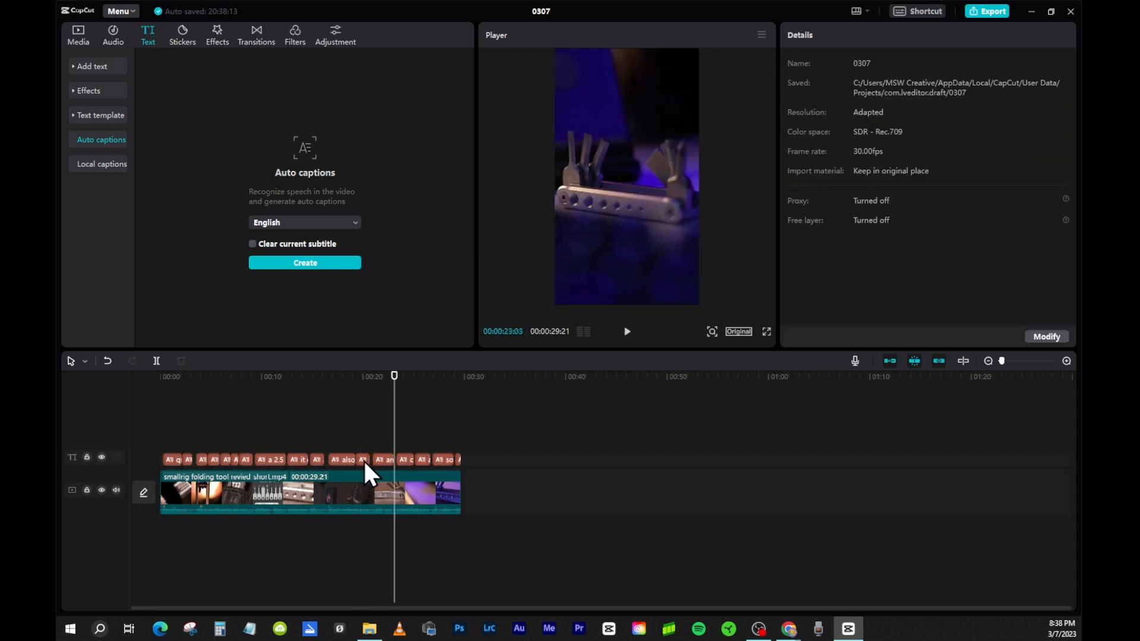
pyautogui.click(360, 377)
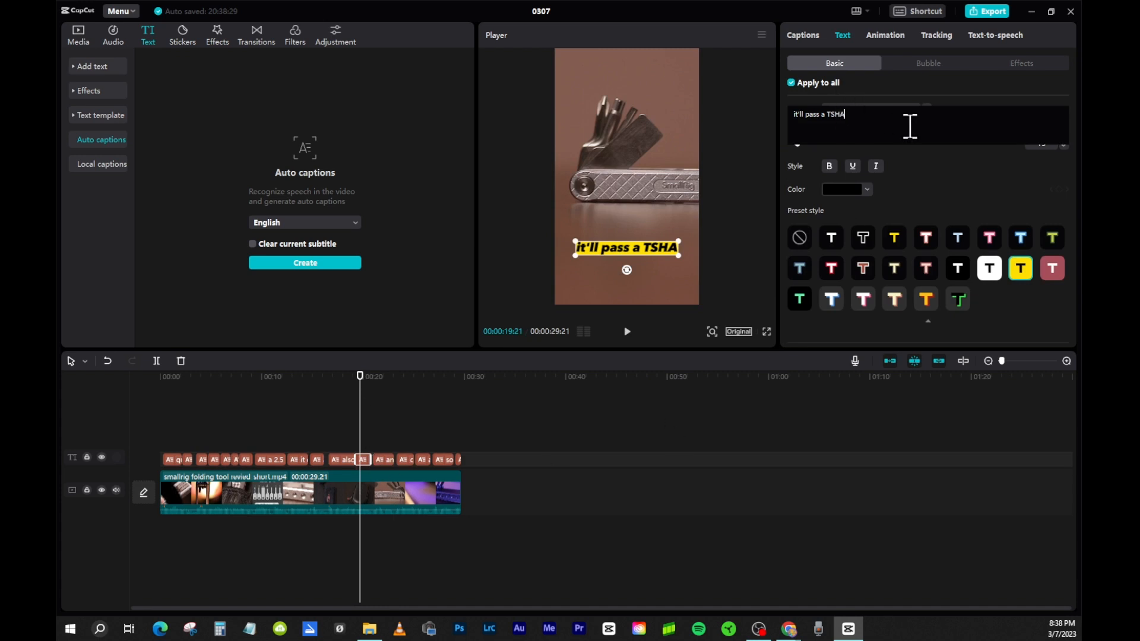
pyautogui.press('BackSpace')
pyautogui.press('BackSpace')
pyautogui.press('BackSpace')
pyautogui.press('BackSpace')
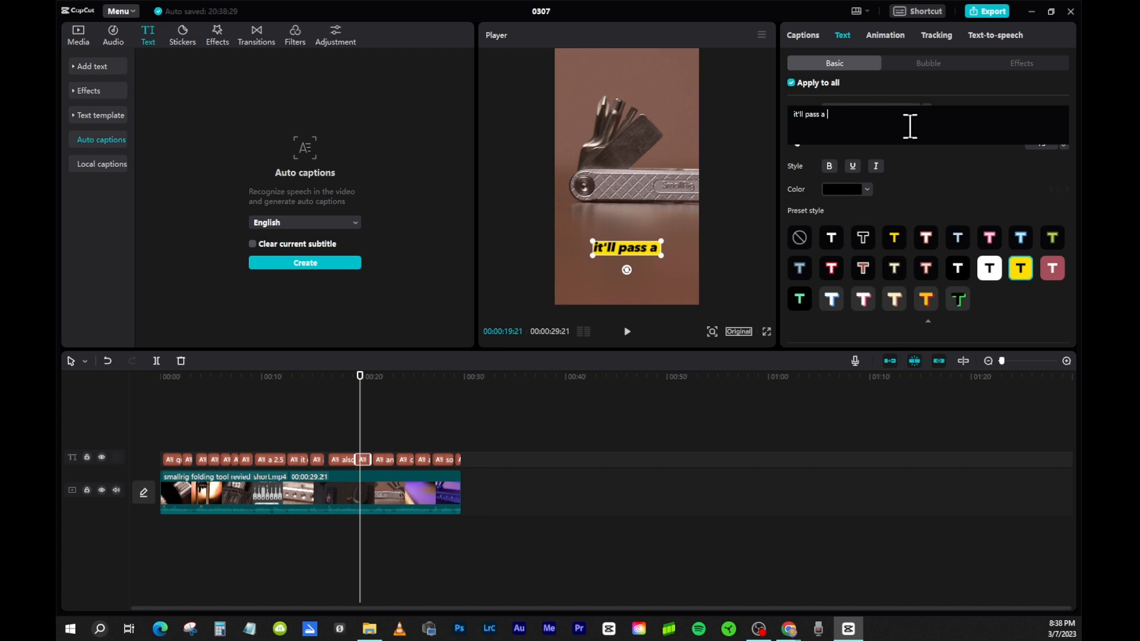
pyautogui.write('TSA')
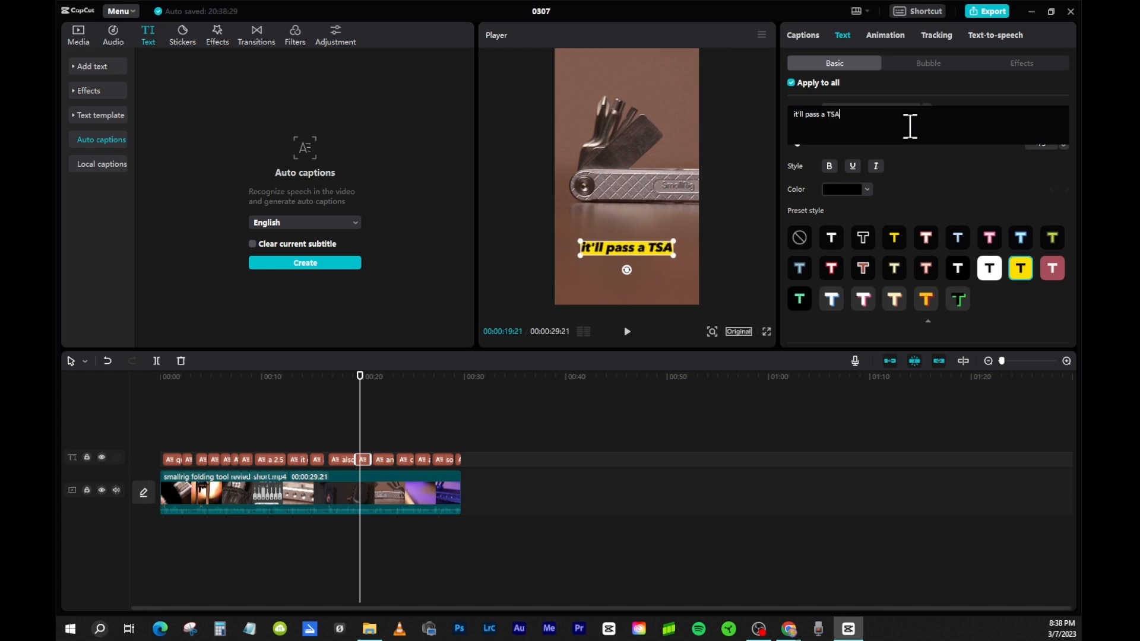
pyautogui.write(' chec')
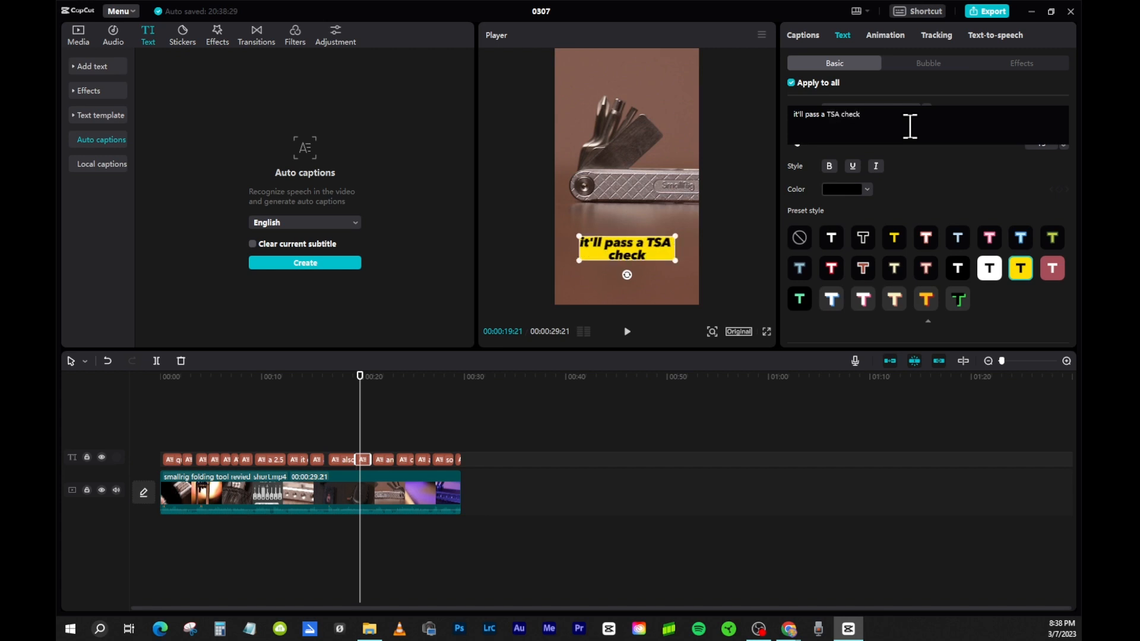
pyautogui.write('k')
# Step: Browse the text-to-speech voices available for the captions
pyautogui.moveTo(359, 376); pyautogui.dragTo(228, 385)
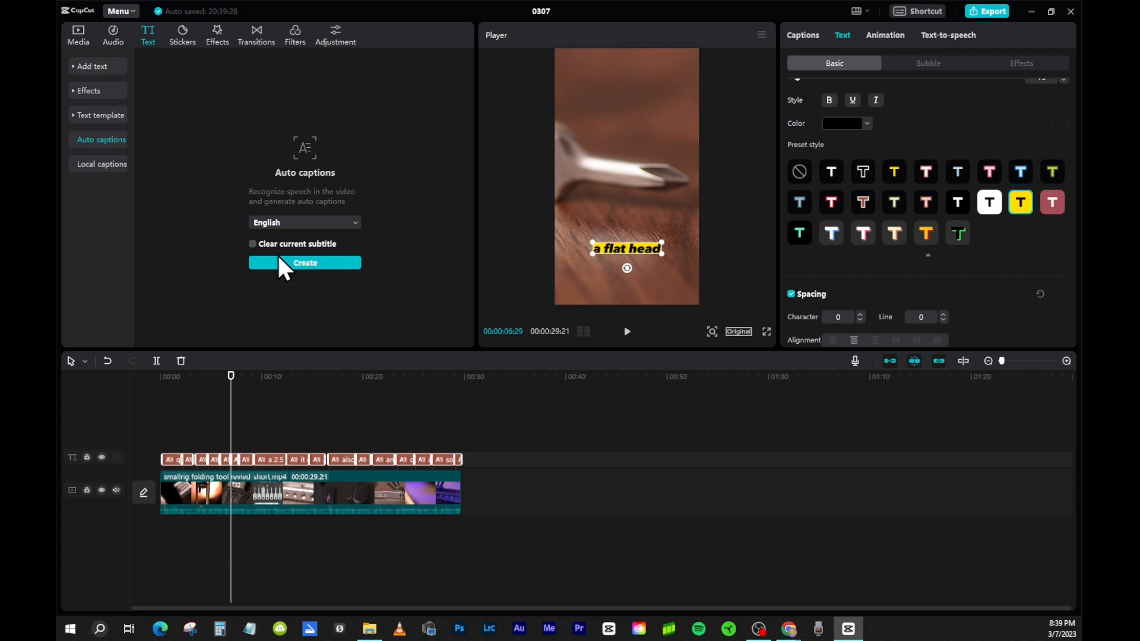
pyautogui.click(952, 37)
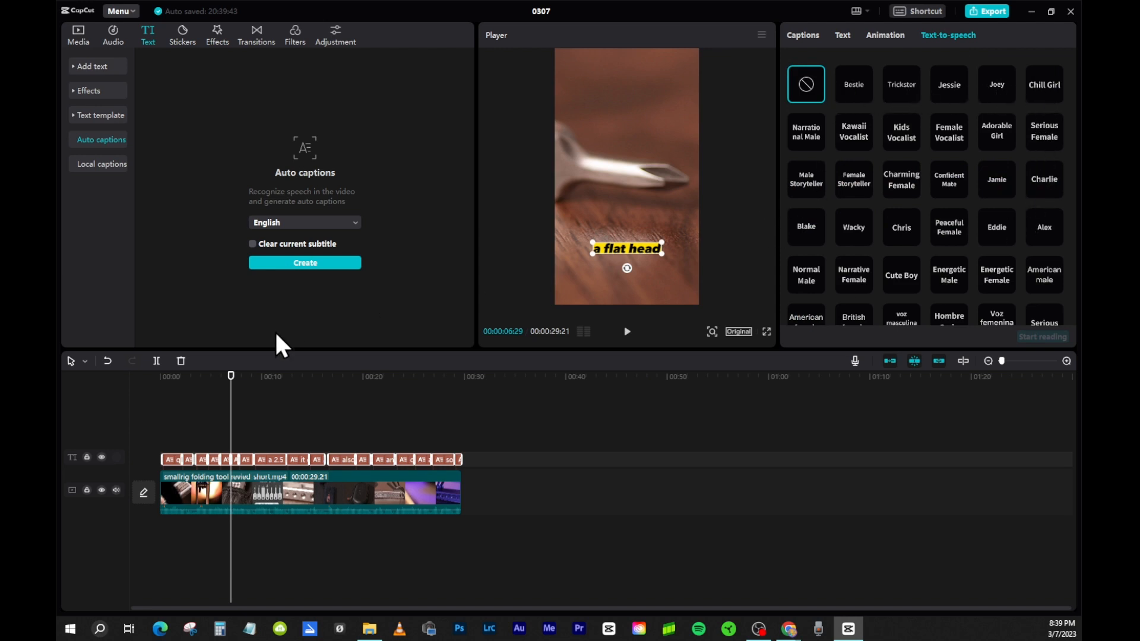
pyautogui.moveTo(229, 383); pyautogui.dragTo(181, 378)
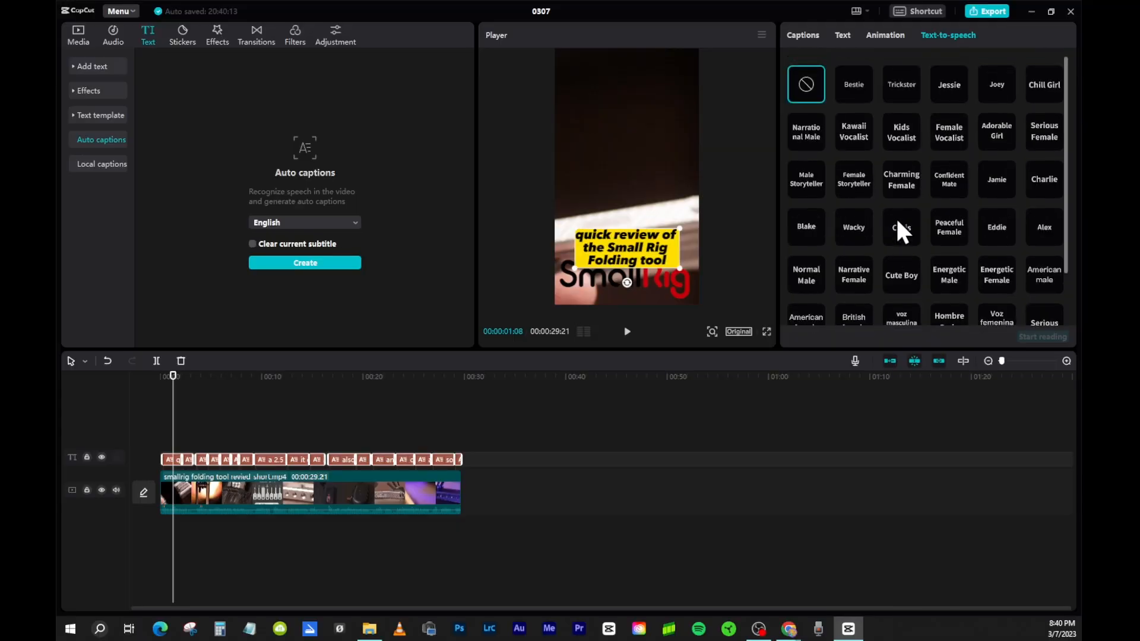
pyautogui.scroll(-1, 902, 133)
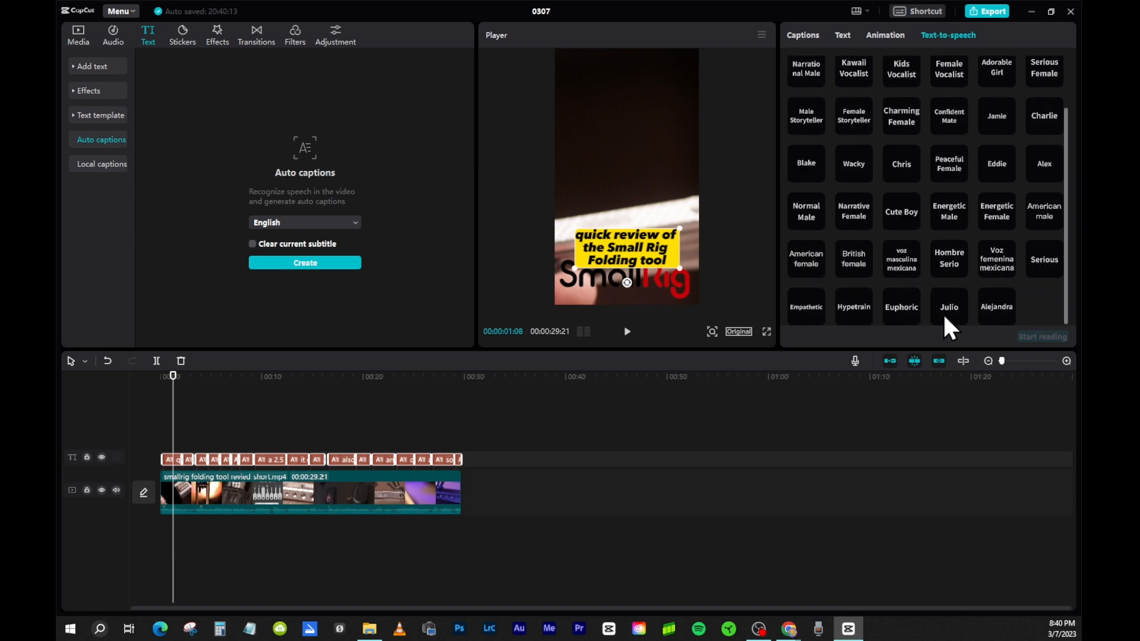
# Step: Generate text-to-speech audio for all the captions with the Jessie voice
pyautogui.scroll(1, 945, 198)
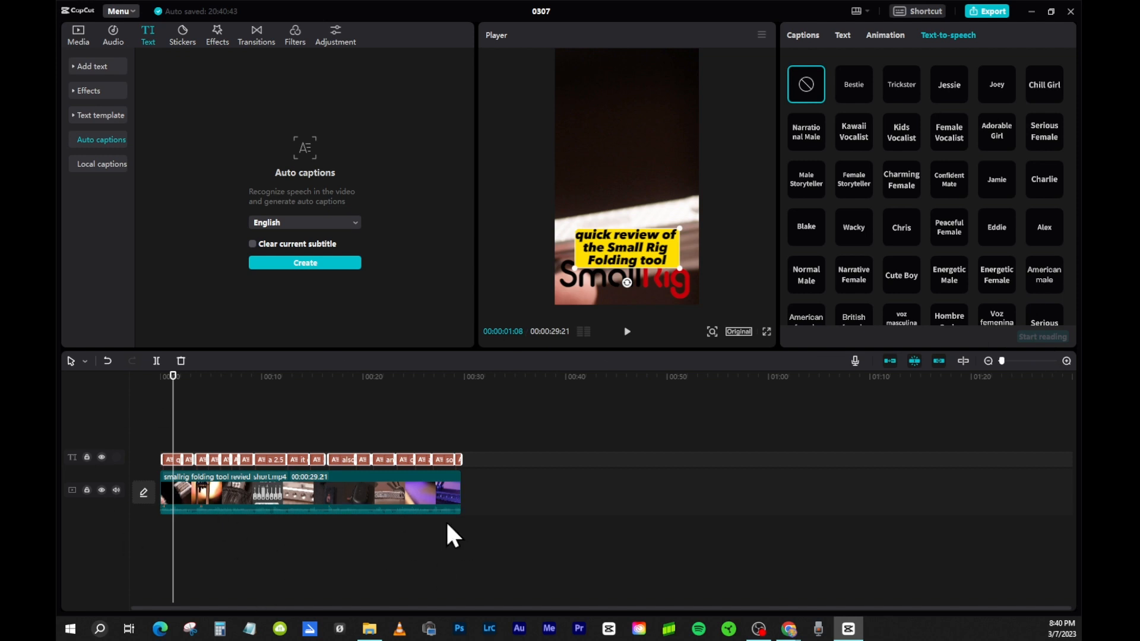
pyautogui.click(949, 86)
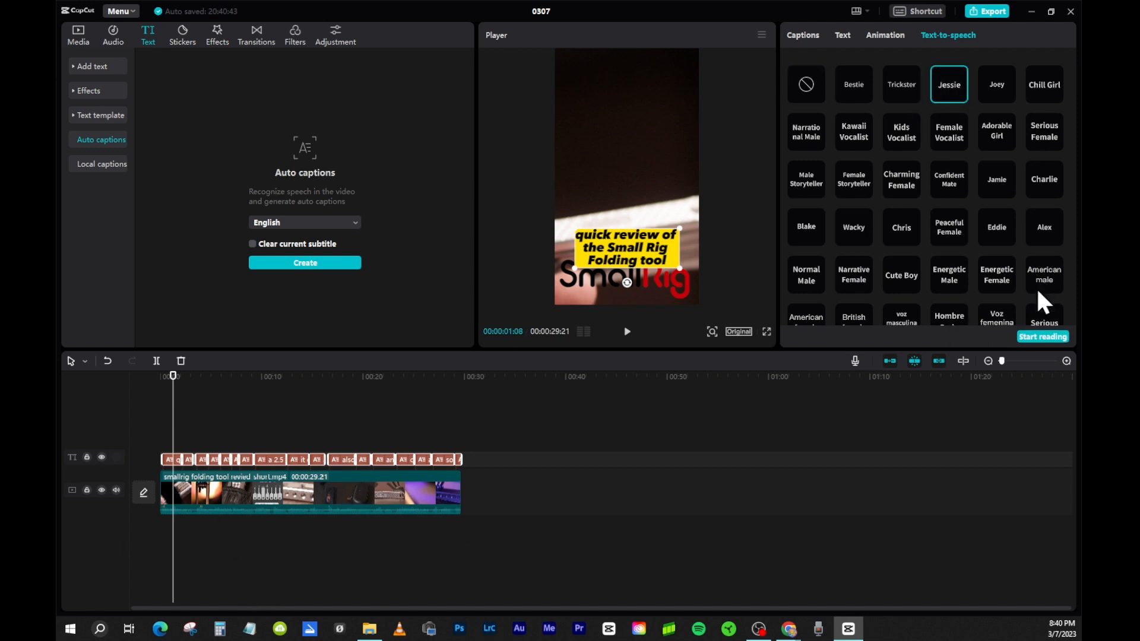
pyautogui.click(1037, 339)
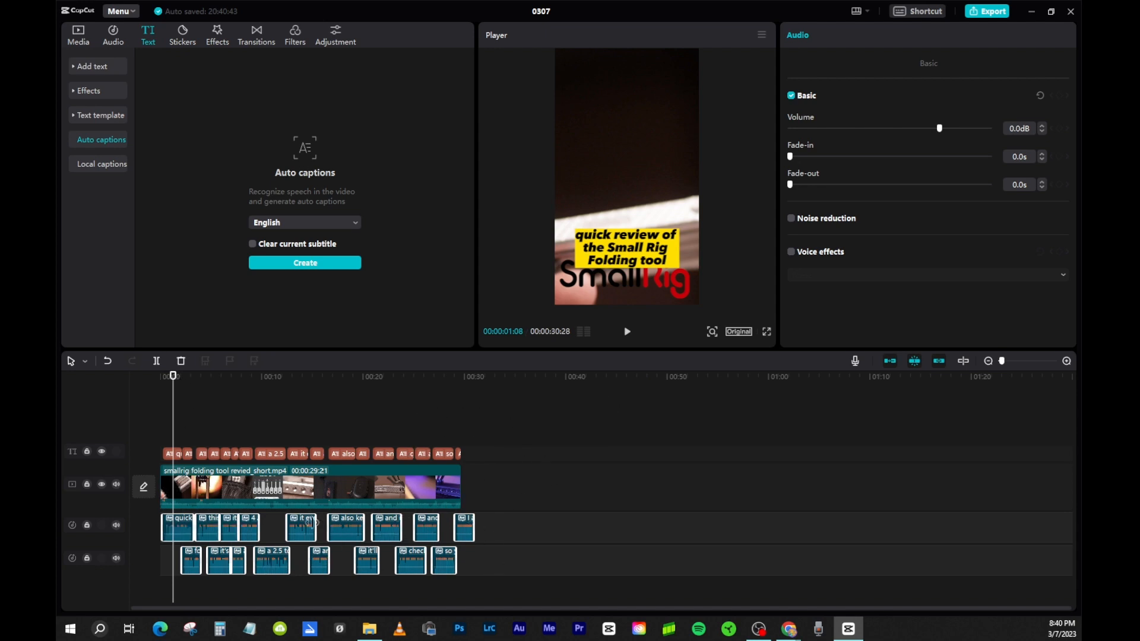
# Step: Review the generated speech clips against the captions along the timeline, and select all the captions
pyautogui.moveTo(292, 394); pyautogui.dragTo(398, 386)
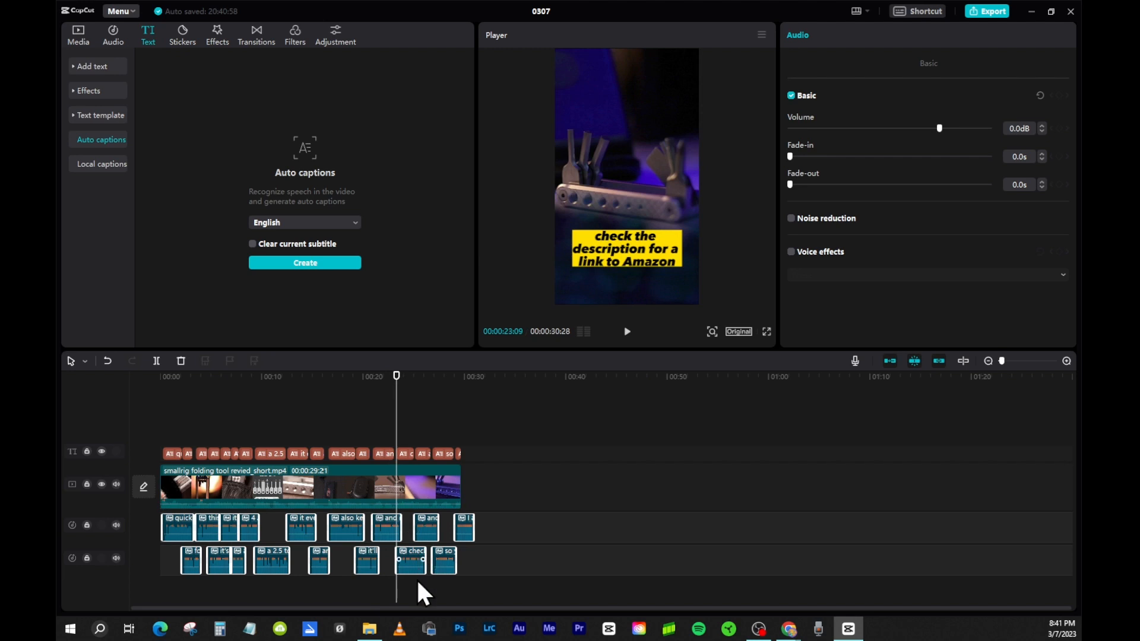
pyautogui.moveTo(397, 378); pyautogui.dragTo(272, 378)
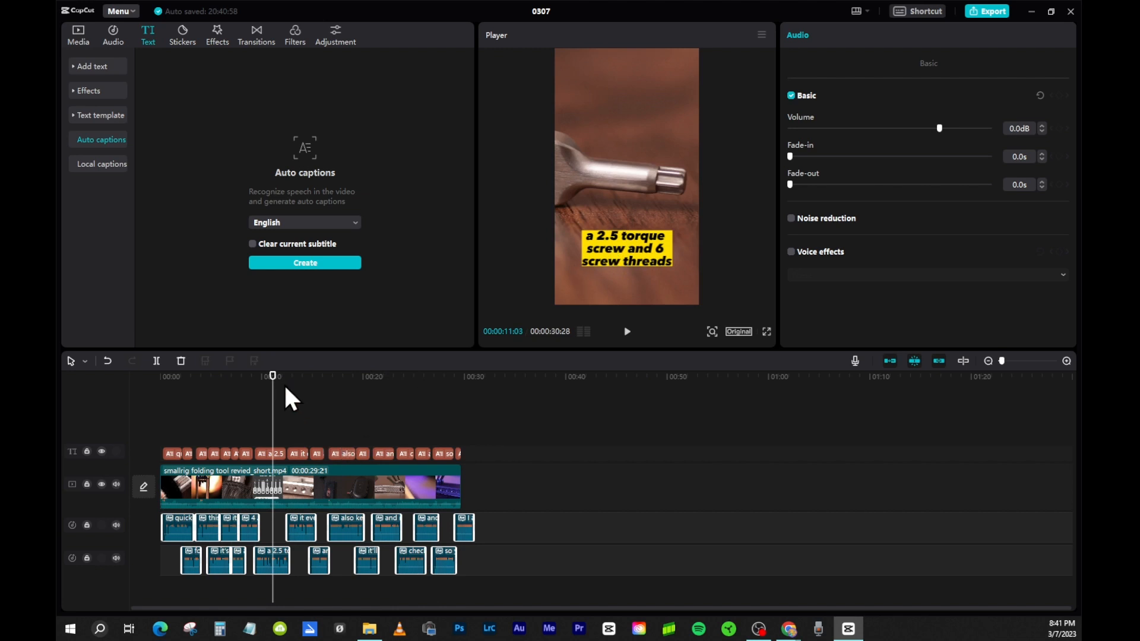
pyautogui.moveTo(272, 378); pyautogui.dragTo(265, 378)
pyautogui.click(266, 399)
pyautogui.moveTo(490, 423); pyautogui.dragTo(163, 459)
# Step: Export the video under the title "youtube explainer" to a chosen destination folder, using the default 1080P mp4 settings
pyautogui.click(990, 16)
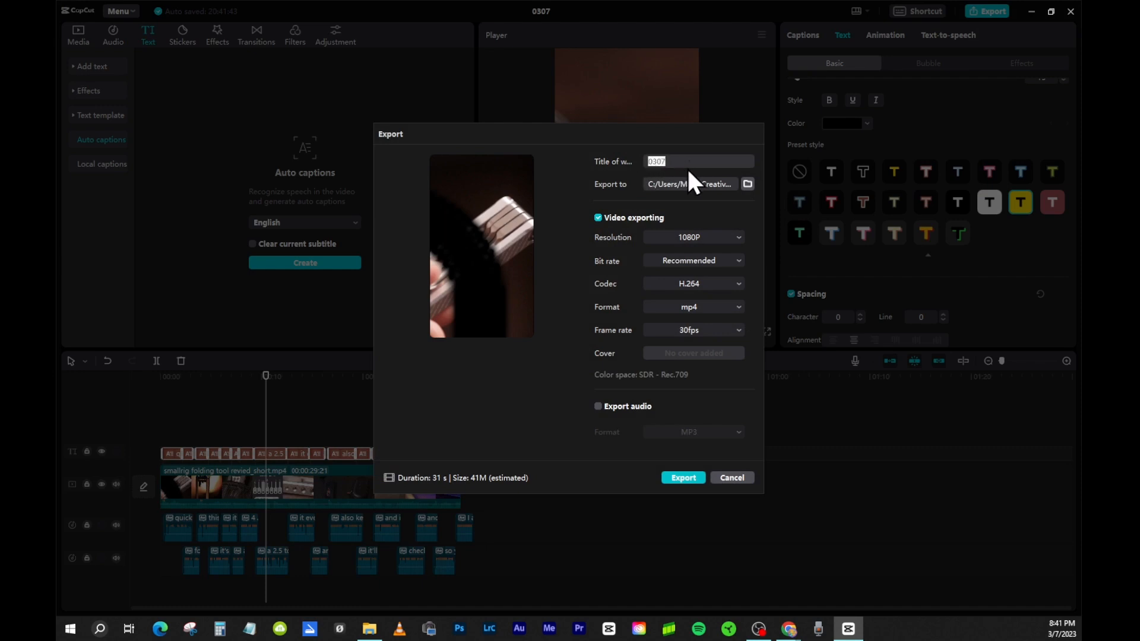
pyautogui.write('youtube explainer')
pyautogui.click(687, 188)
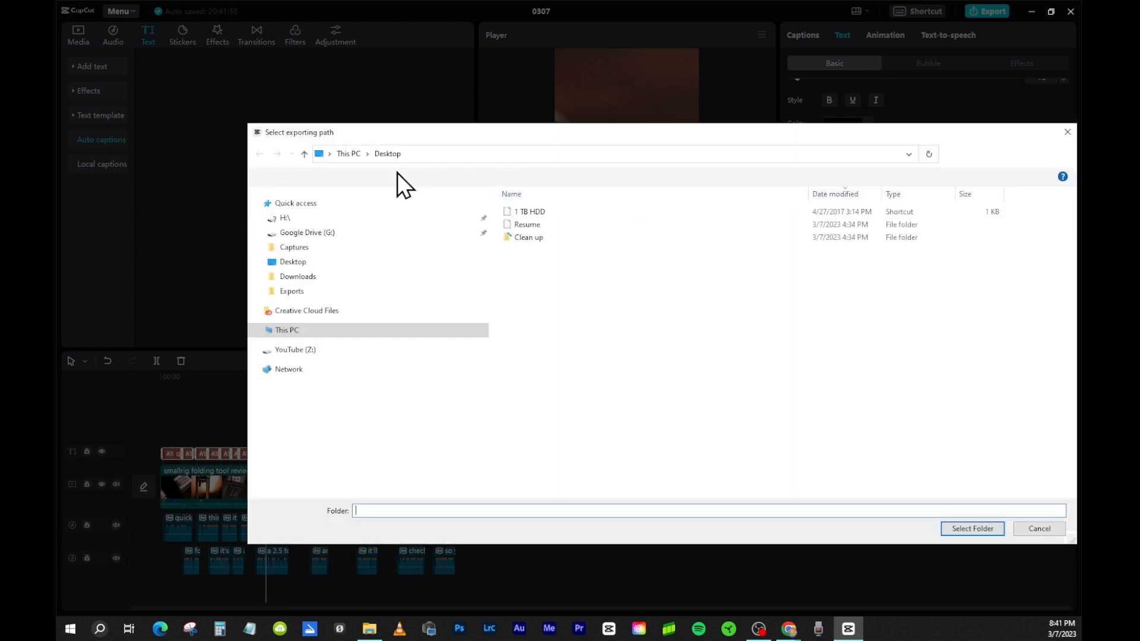
pyautogui.click(303, 336)
pyautogui.click(983, 530)
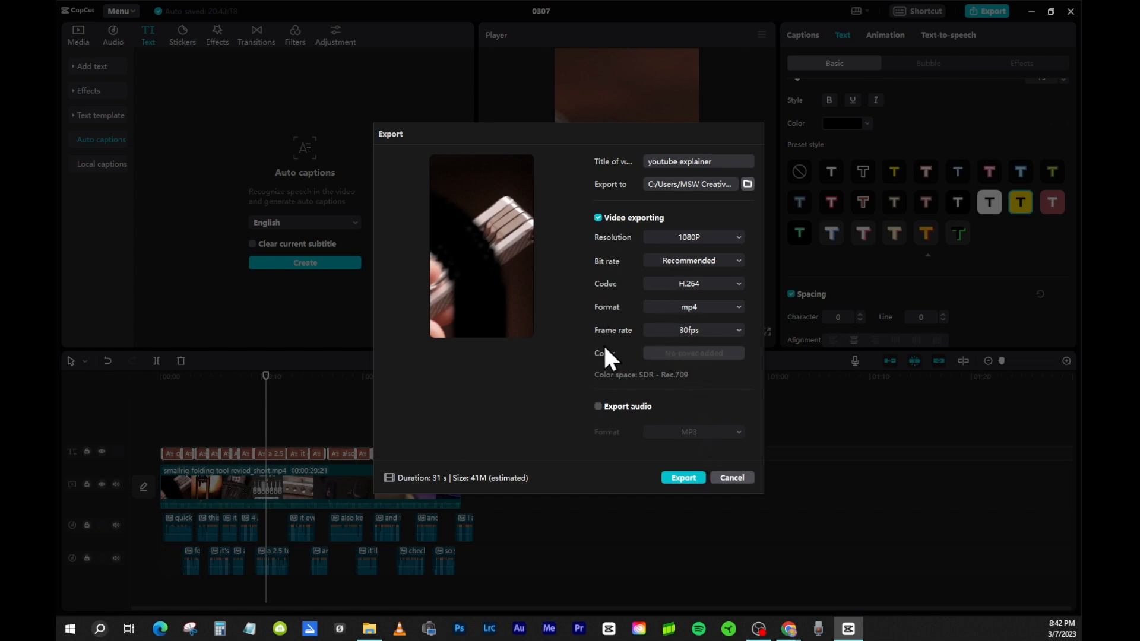
pyautogui.click(680, 479)
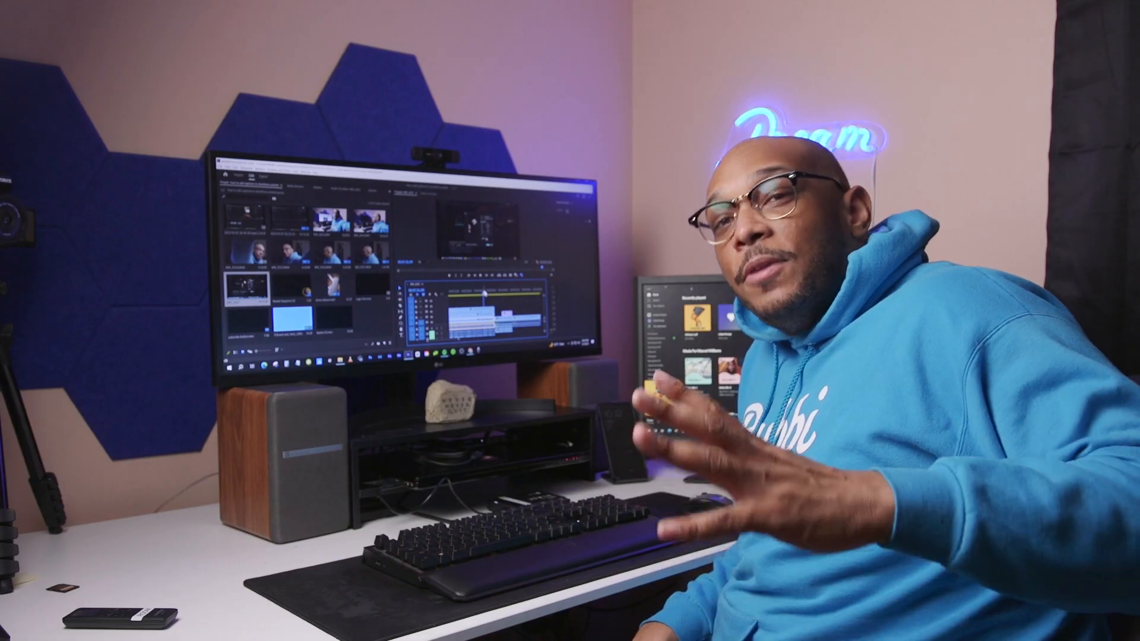